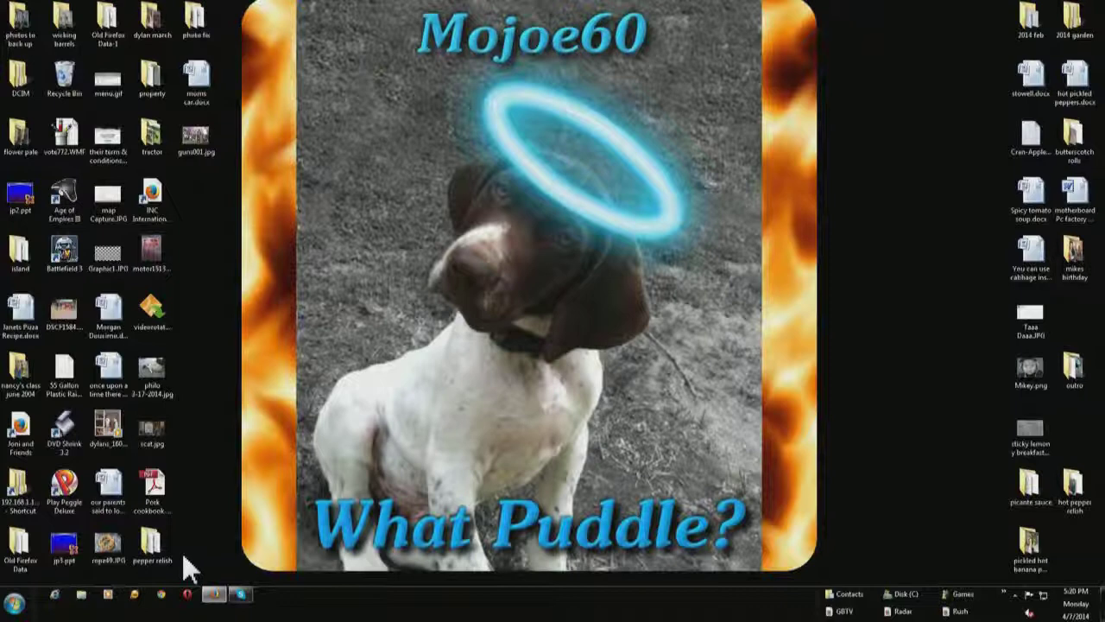
From the Start menu, show All Programs and expand Accessories to reveal Snipping Tool.
{"action": "left_click", "coordinate": [17, 606]}
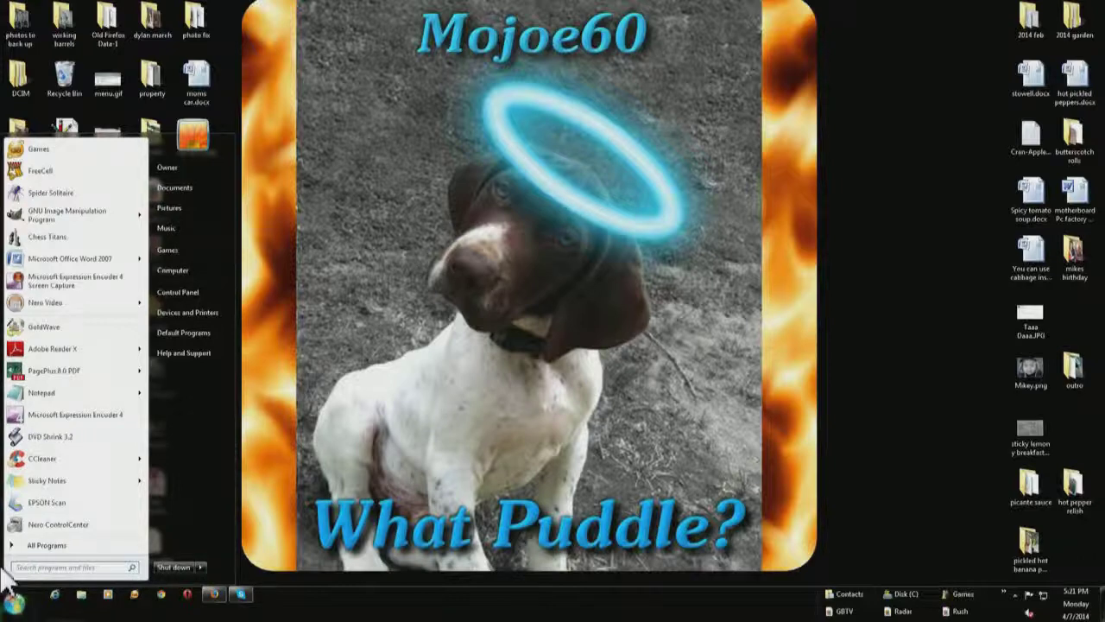
{"action": "left_click", "coordinate": [24, 547]}
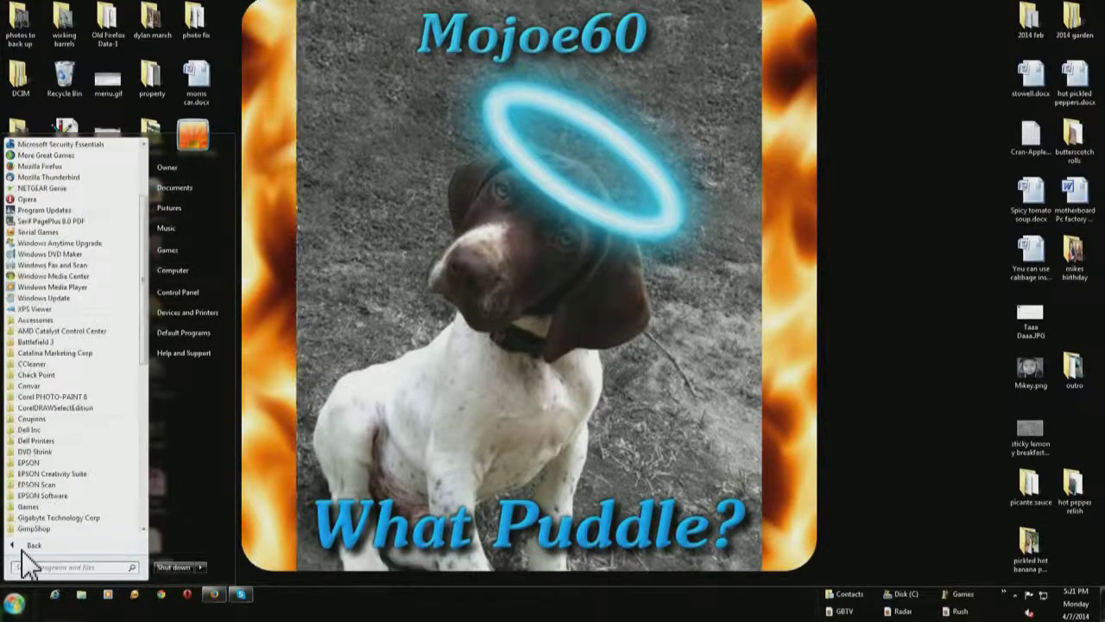
{"action": "left_click", "coordinate": [76, 320]}
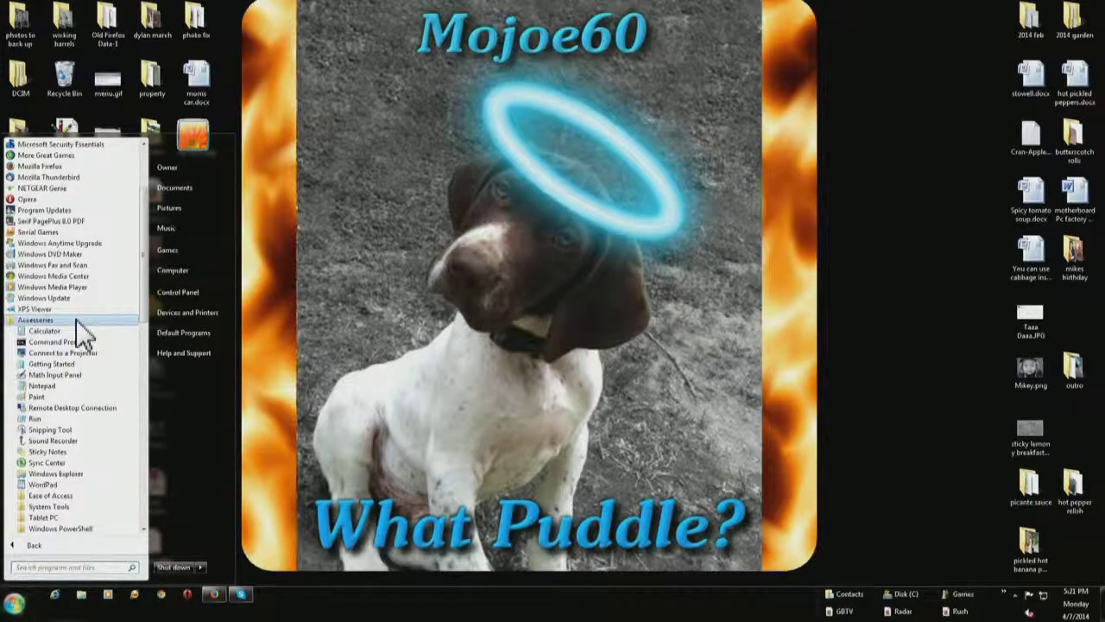
Pin Snipping Tool to the taskbar and to the Start menu, then dismiss the menu.
{"action": "right_click", "coordinate": [105, 428]}
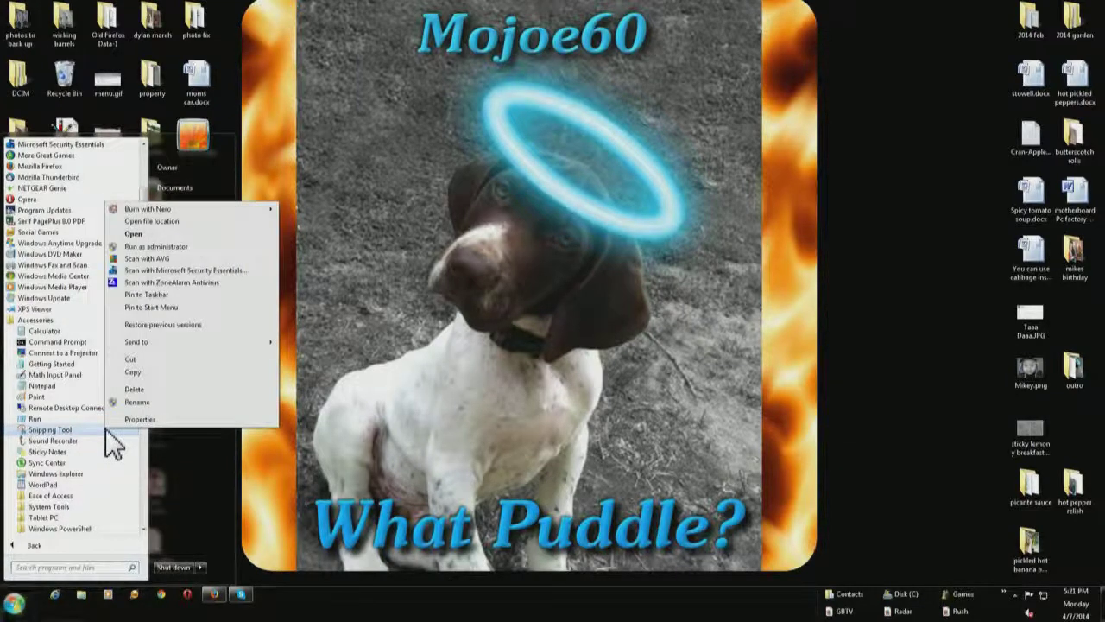
{"action": "left_click", "coordinate": [199, 295]}
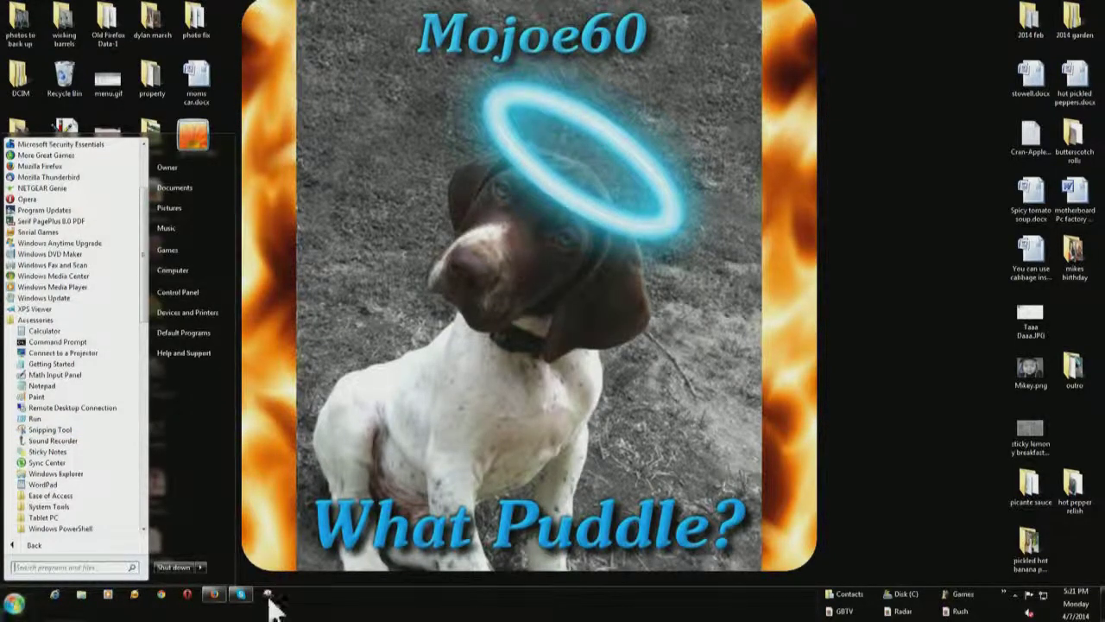
{"action": "right_click", "coordinate": [108, 432]}
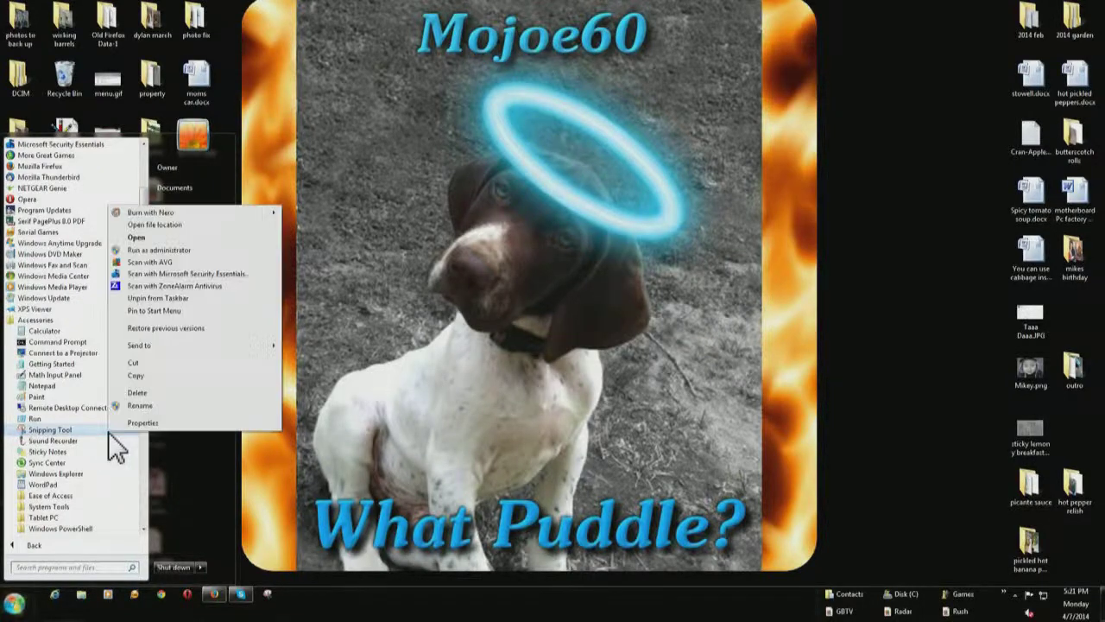
{"action": "left_click", "coordinate": [155, 311]}
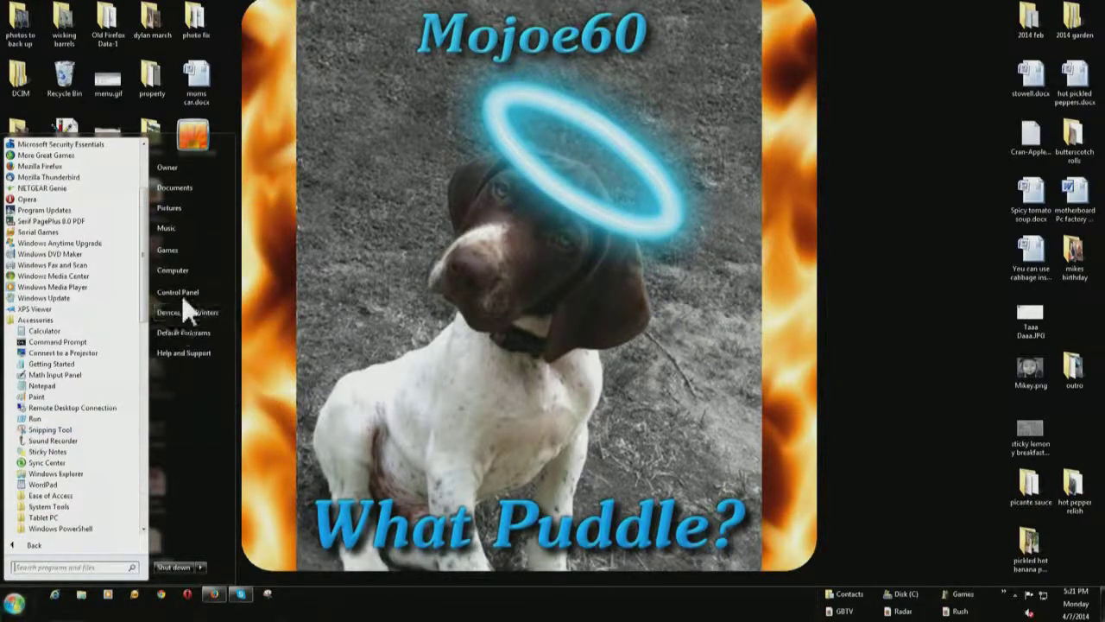
{"action": "left_click", "coordinate": [254, 304]}
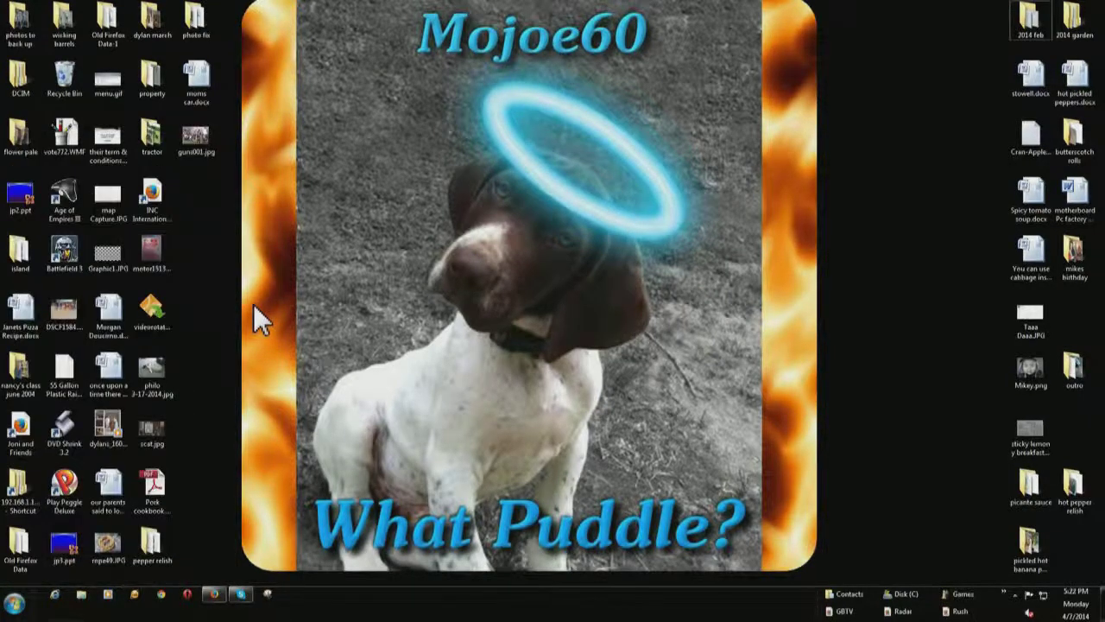
Launch Snipping Tool from its pinned Start menu entry.
{"action": "left_click", "coordinate": [14, 604]}
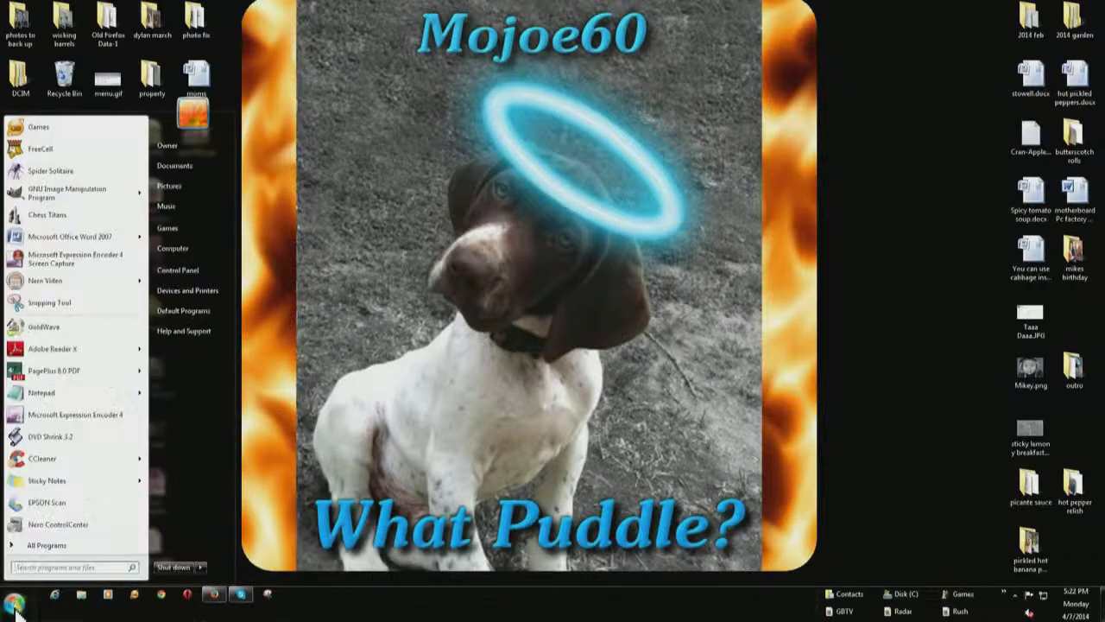
{"action": "left_click", "coordinate": [58, 308]}
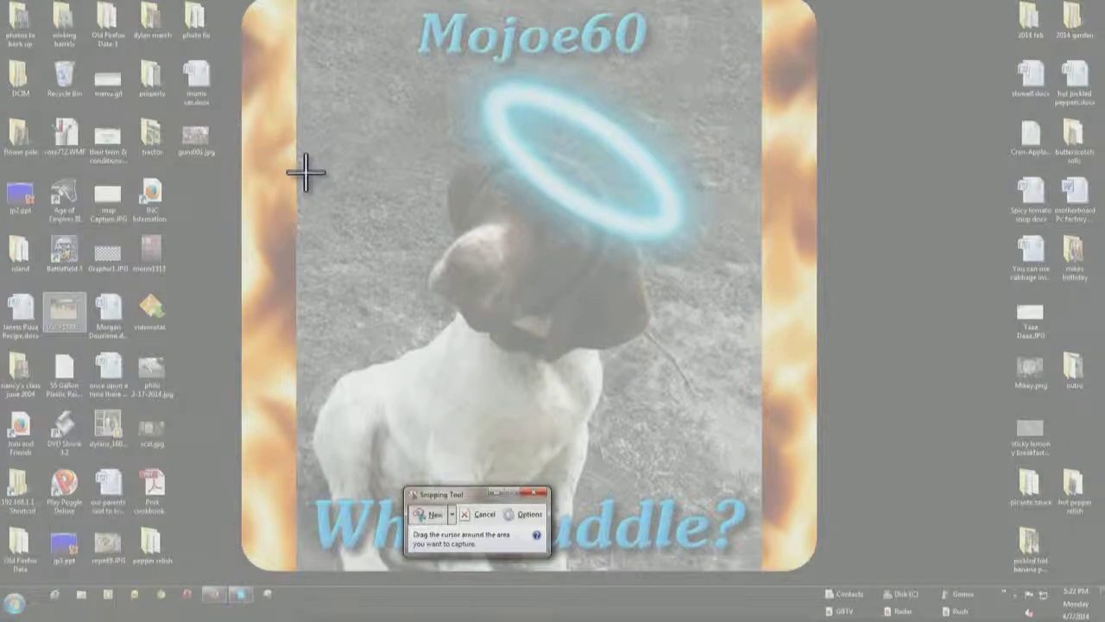
Replace a partial snip with a new rectangular snip of the entire dog poster.
{"action": "left_click_drag", "start_coordinate": [306, 170], "coordinate": [834, 423]}
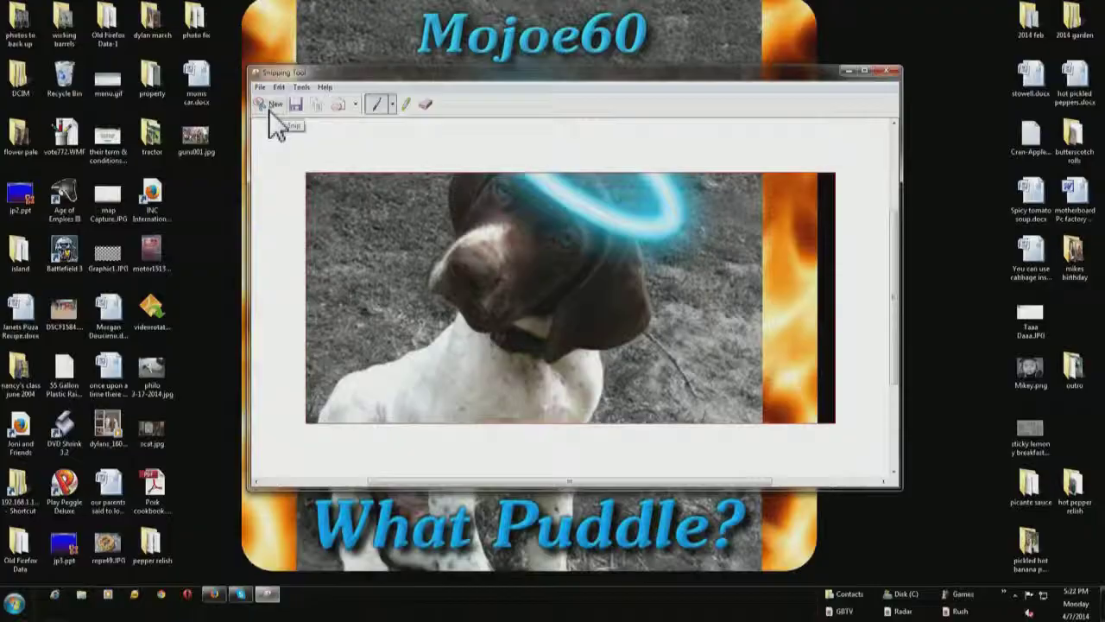
{"action": "left_click", "coordinate": [268, 110]}
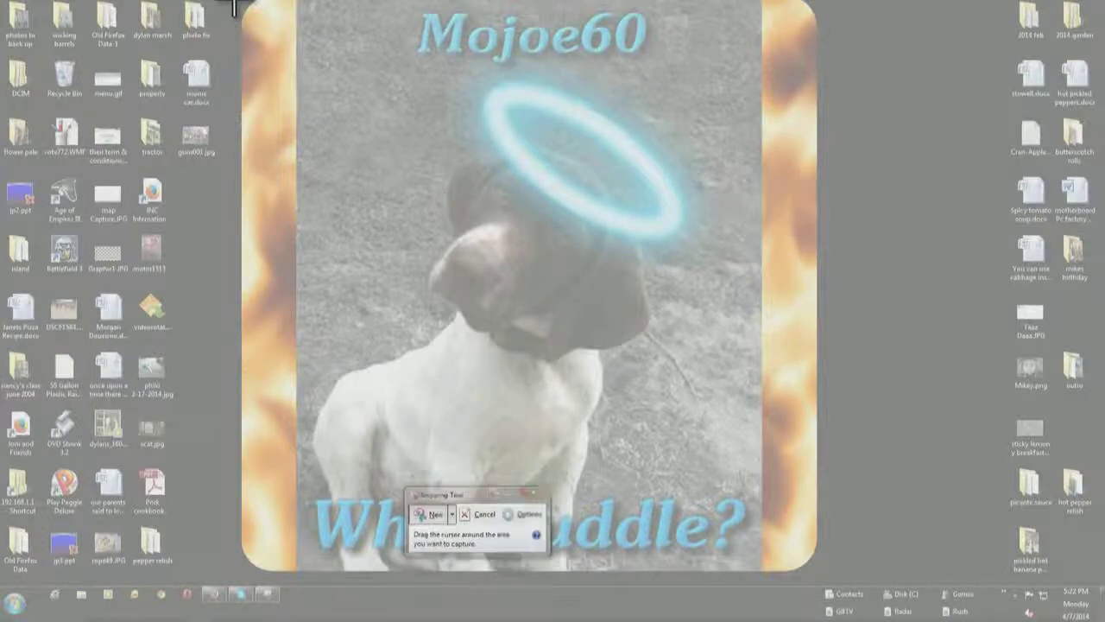
{"action": "left_click_drag", "start_coordinate": [233, 6], "coordinate": [827, 580]}
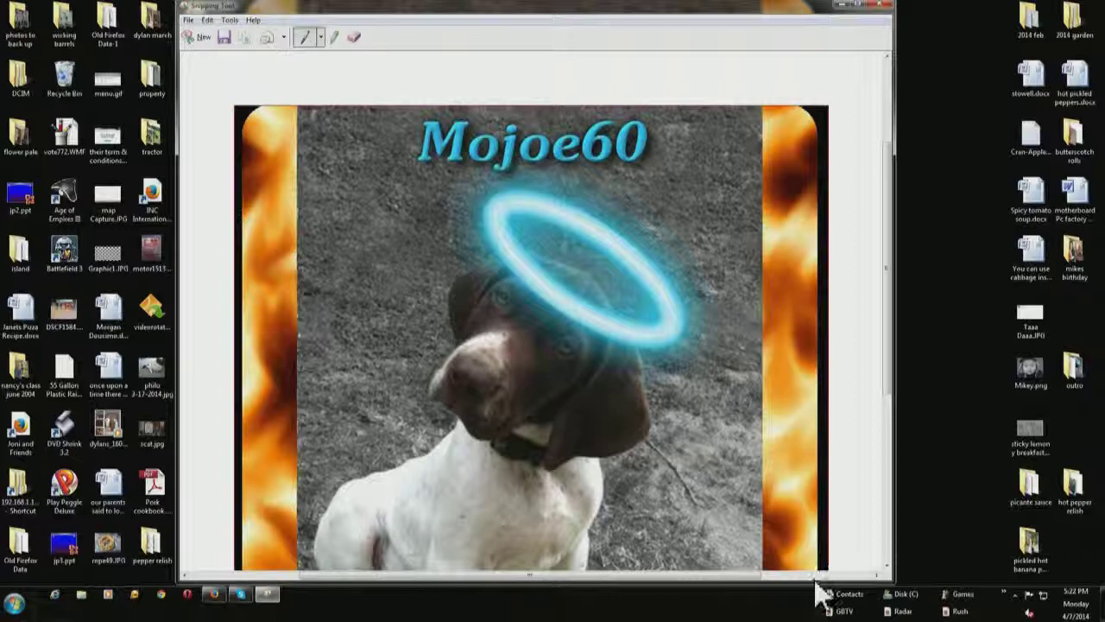
Save the poster snip as Capture.JPG on the Desktop and close Snipping Tool.
{"action": "left_click", "coordinate": [222, 38]}
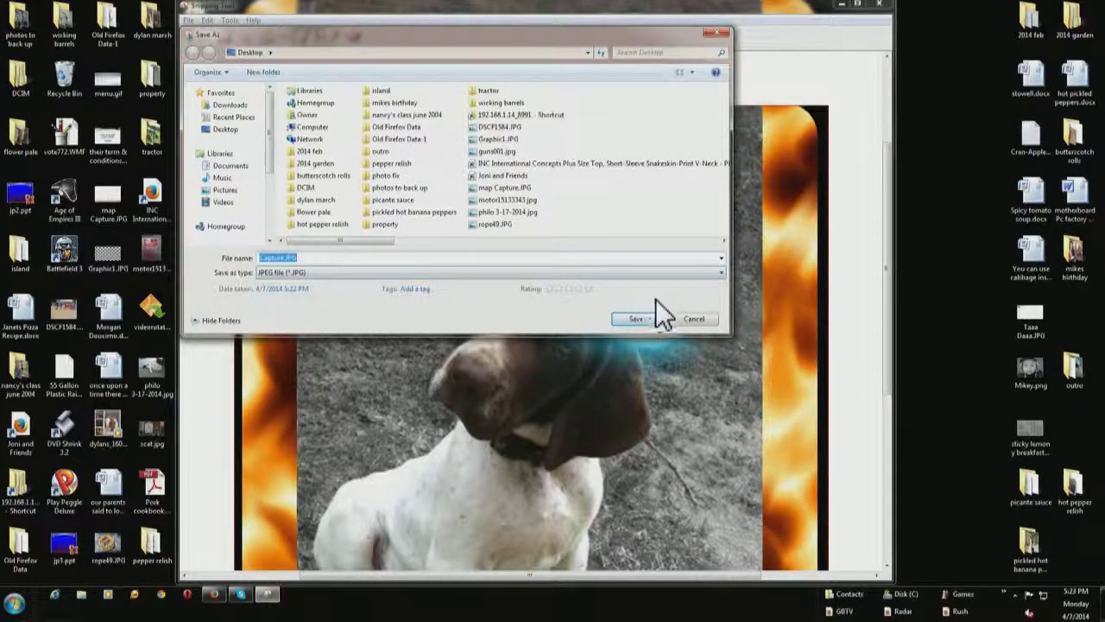
{"action": "left_click", "coordinate": [625, 321]}
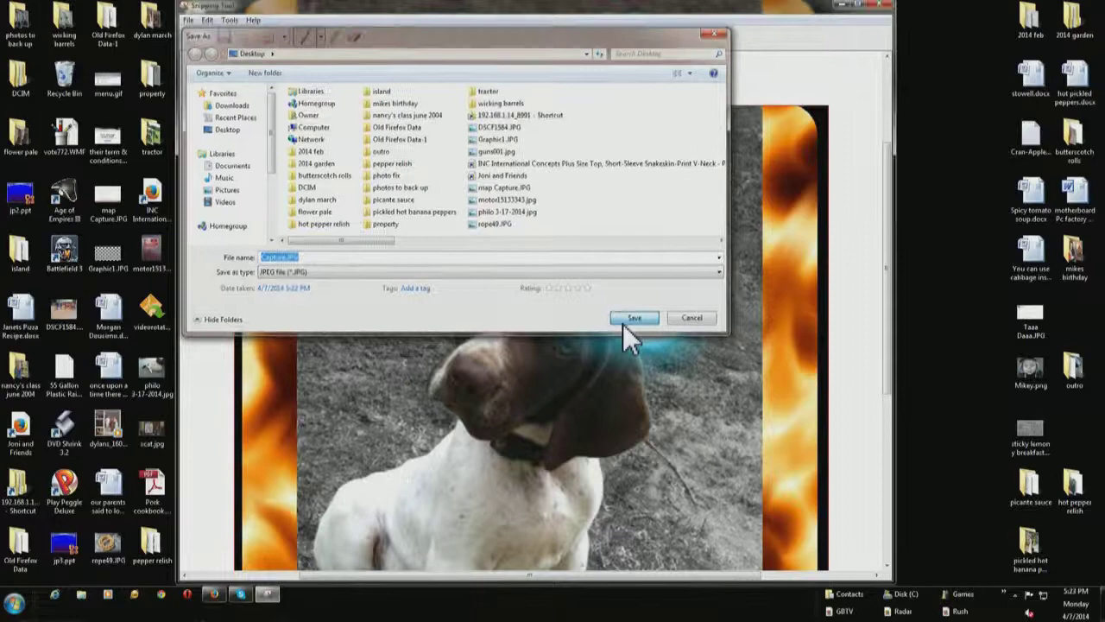
{"action": "left_click", "coordinate": [876, 9]}
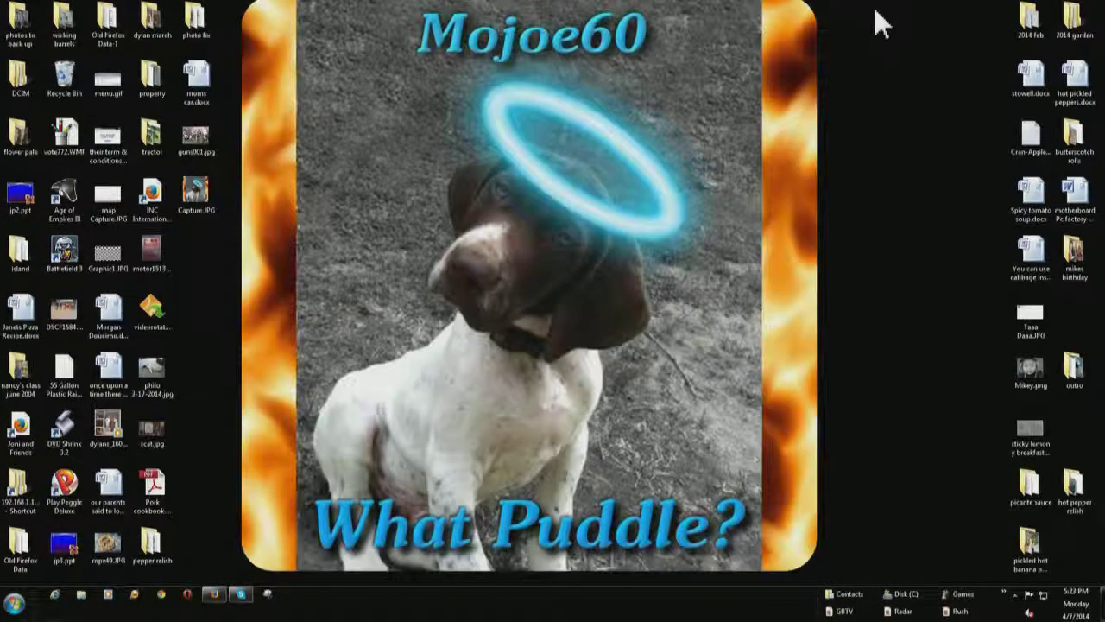
Open Capture.JPG in Windows Photo Viewer, maximize it to check the poster, then close it.
{"action": "double_click", "coordinate": [213, 209]}
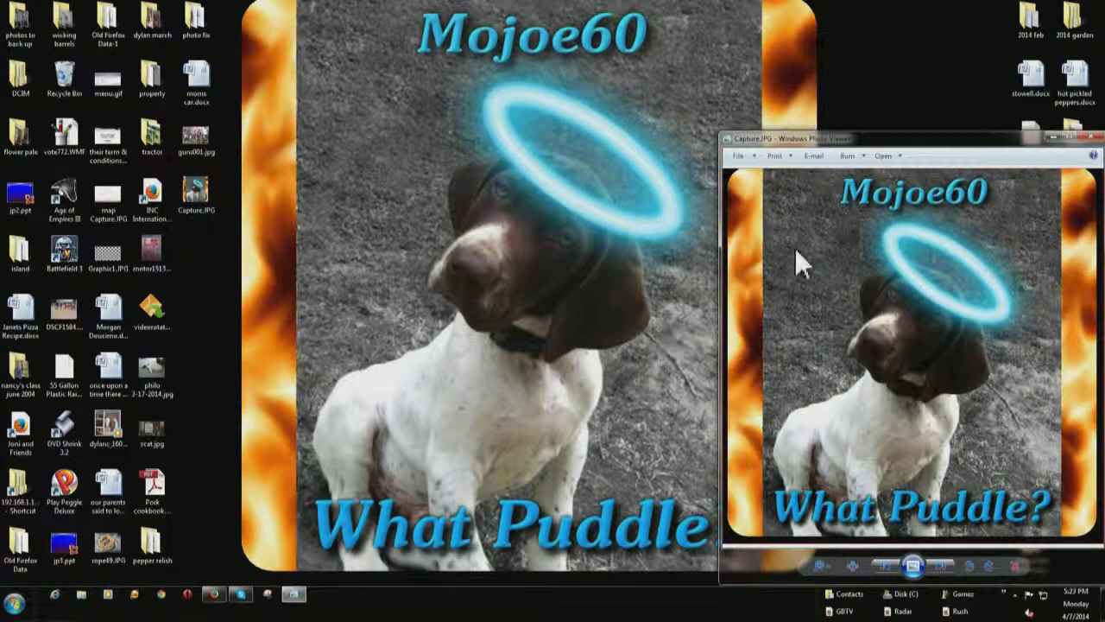
{"action": "double_click", "coordinate": [835, 141]}
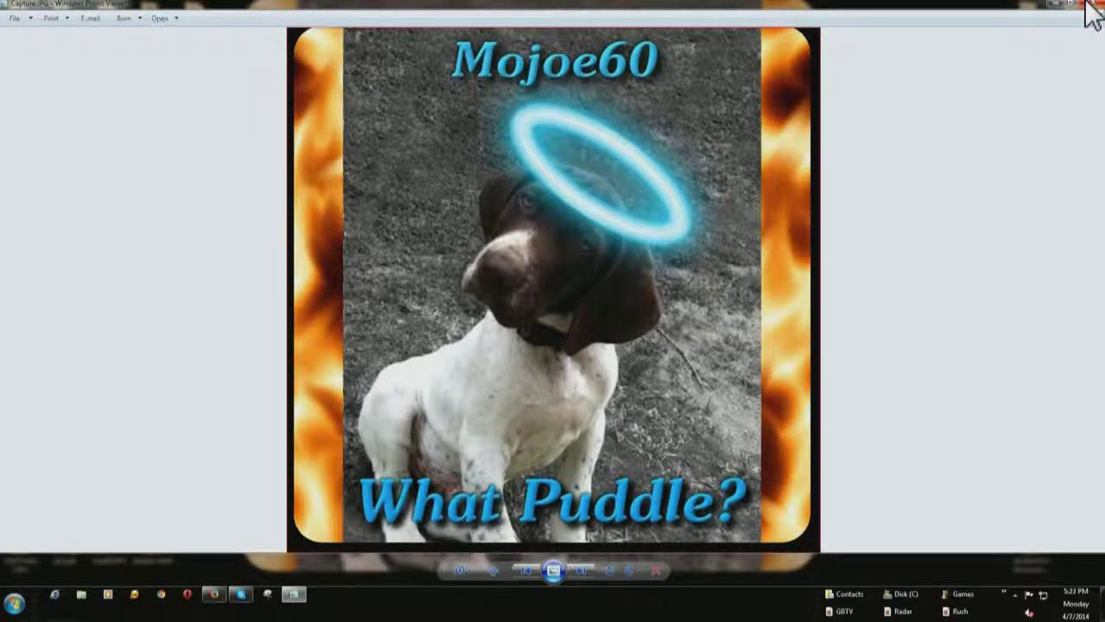
{"action": "left_click", "coordinate": [1088, 10]}
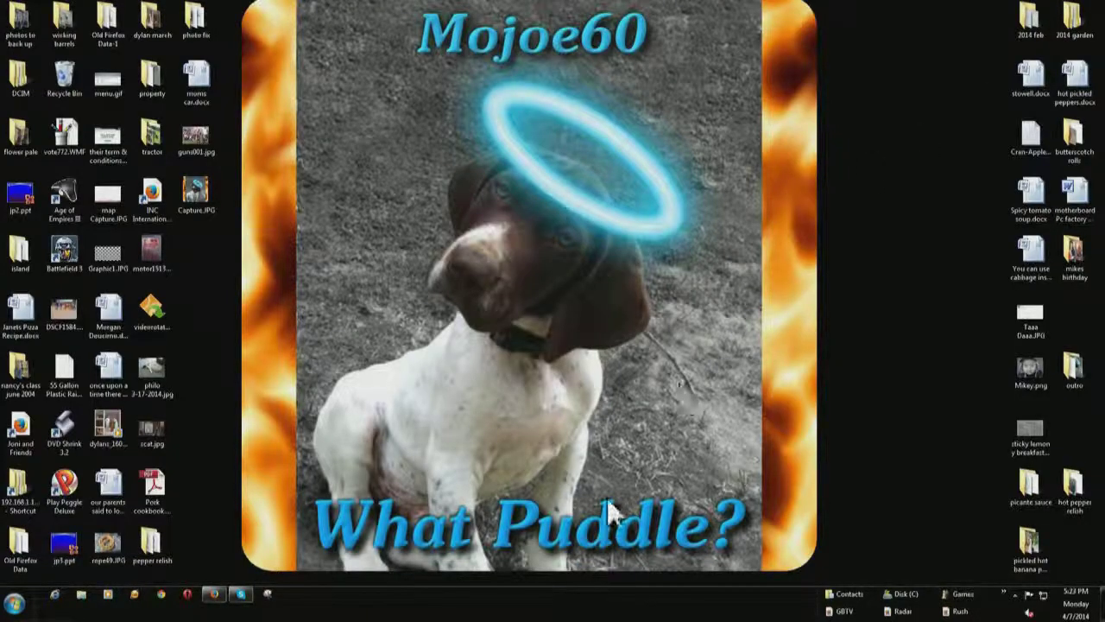
Restore the Firefox YouTube channel window and start a new snip from the taskbar Snipping Tool icon.
{"action": "left_click", "coordinate": [215, 594]}
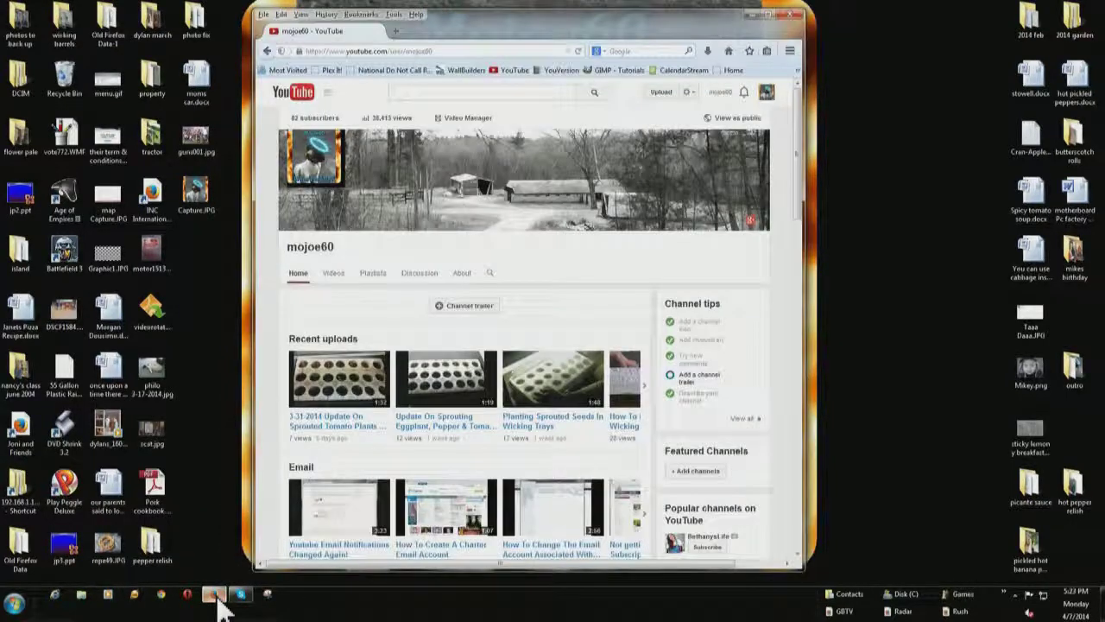
{"action": "left_click", "coordinate": [265, 597]}
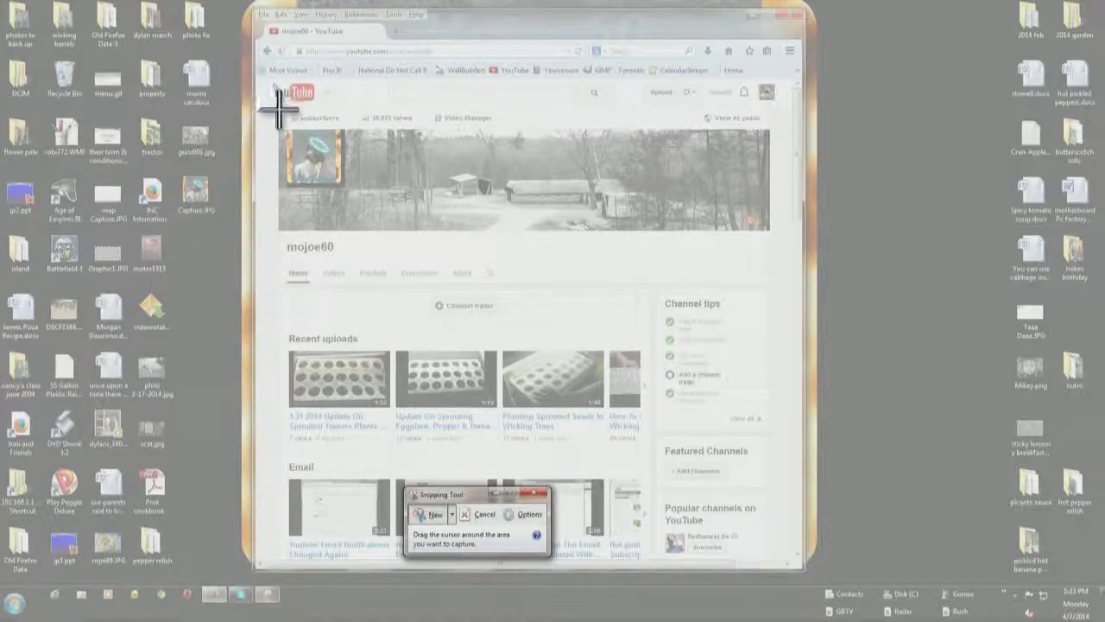
Snip the YouTube channel banner with its tabs and open the pen colour list.
{"action": "left_click_drag", "start_coordinate": [277, 101], "coordinate": [775, 287]}
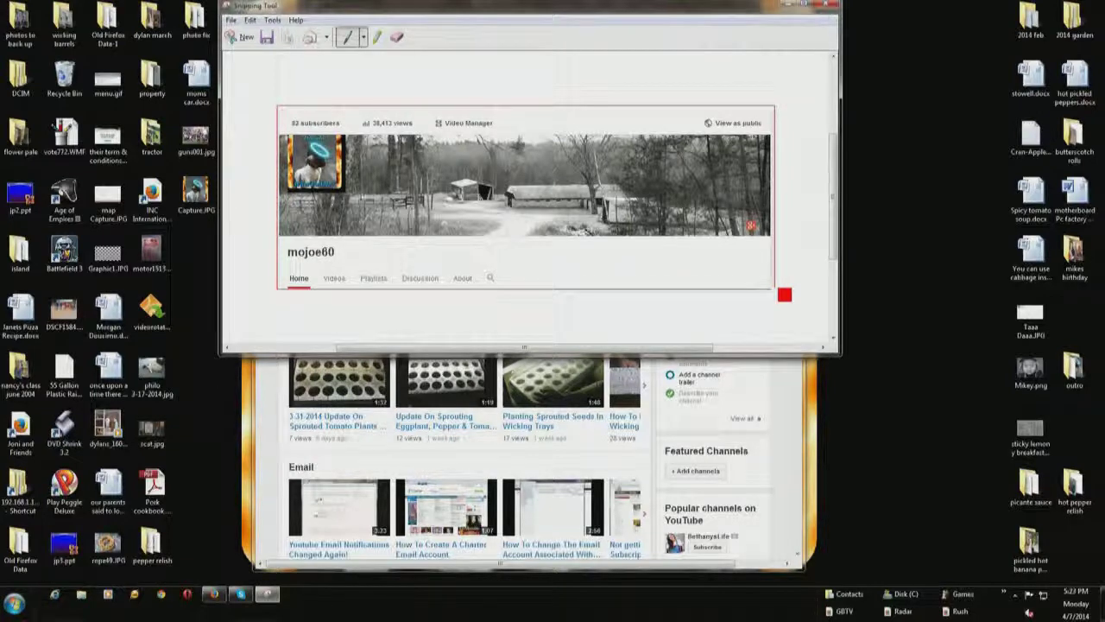
{"action": "left_click", "coordinate": [363, 38]}
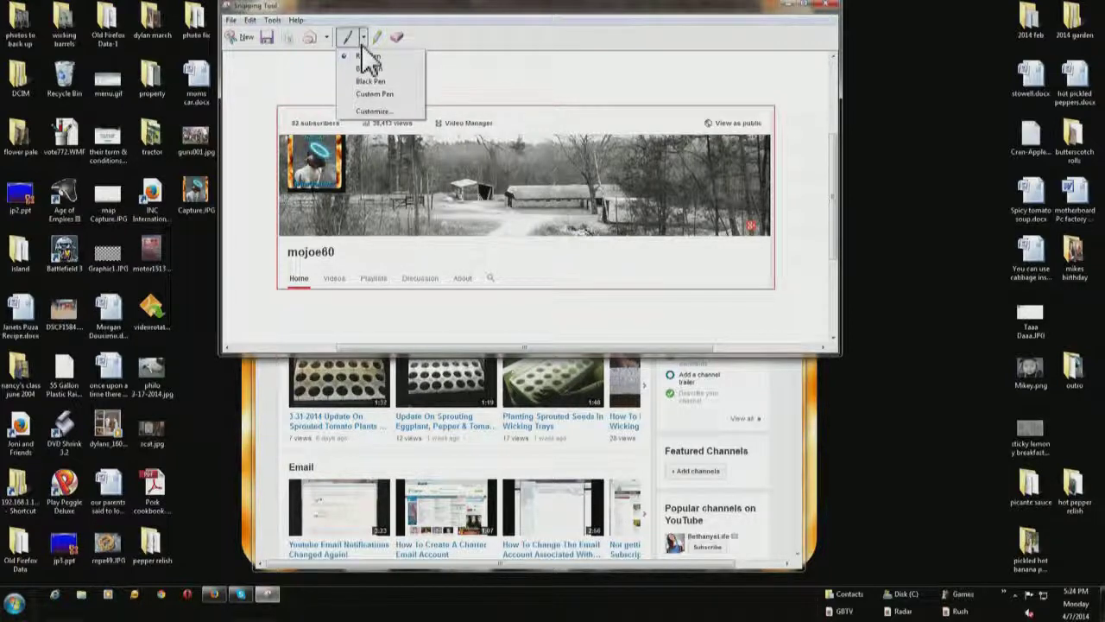
Circle the channel name with the red pen, erasing and redrawing the circle once.
{"action": "left_click", "coordinate": [367, 56]}
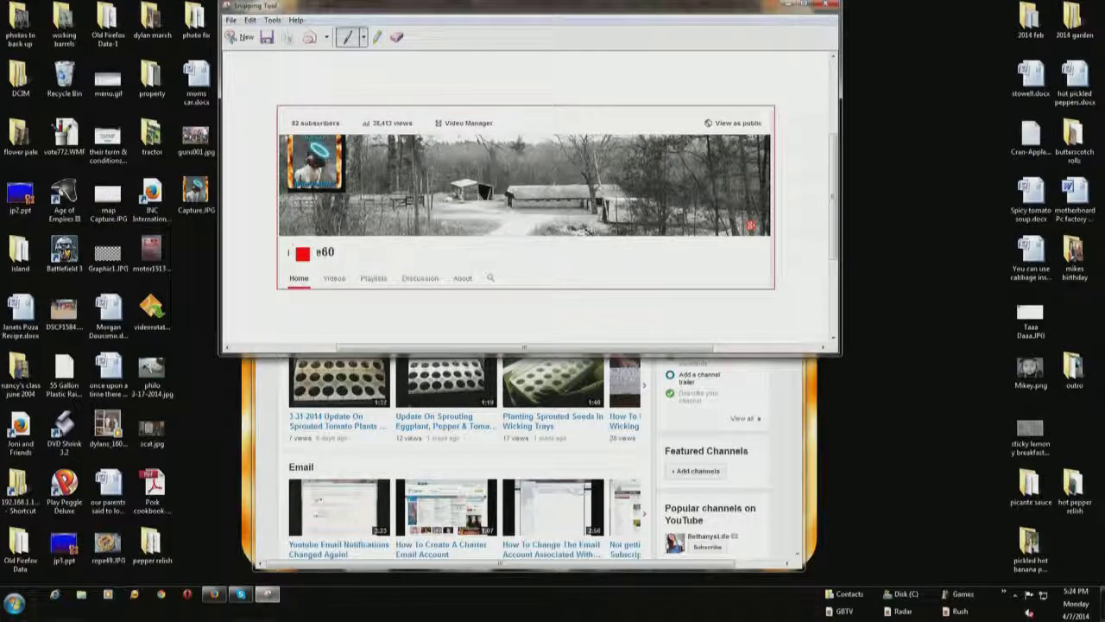
{"action": "mouse_move", "coordinate": [302, 253]}
{"action": "left_mouse_down"}
{"action": "mouse_move", "coordinate": [291, 250]}
{"action": "mouse_move", "coordinate": [305, 268]}
{"action": "mouse_move", "coordinate": [351, 264]}
{"action": "mouse_move", "coordinate": [306, 265]}
{"action": "mouse_move", "coordinate": [296, 248]}
{"action": "left_mouse_up"}
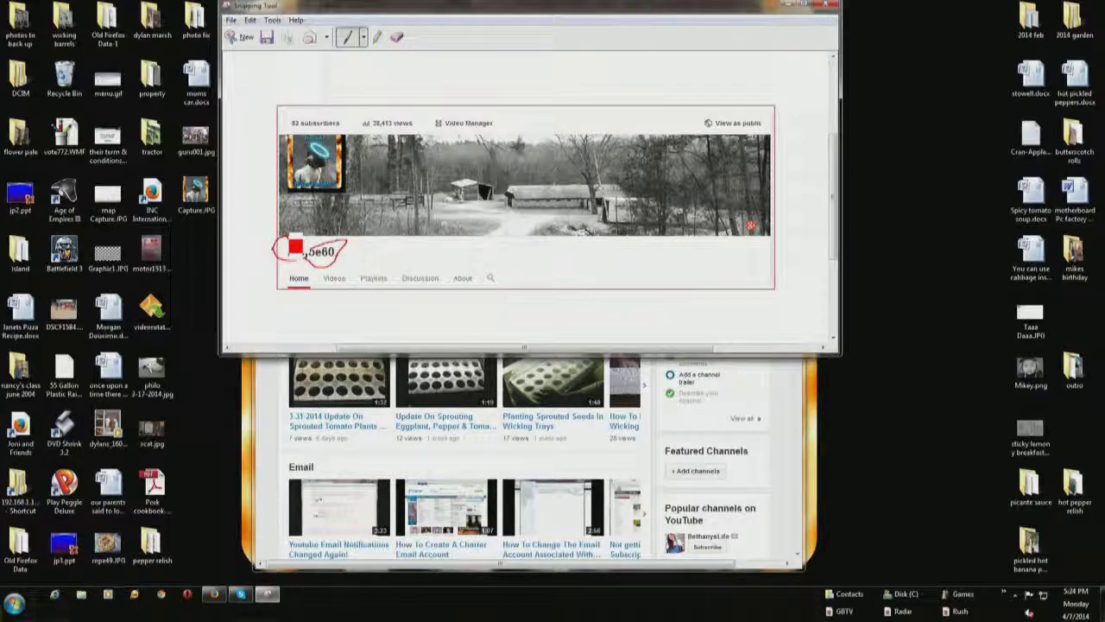
{"action": "left_click", "coordinate": [397, 38]}
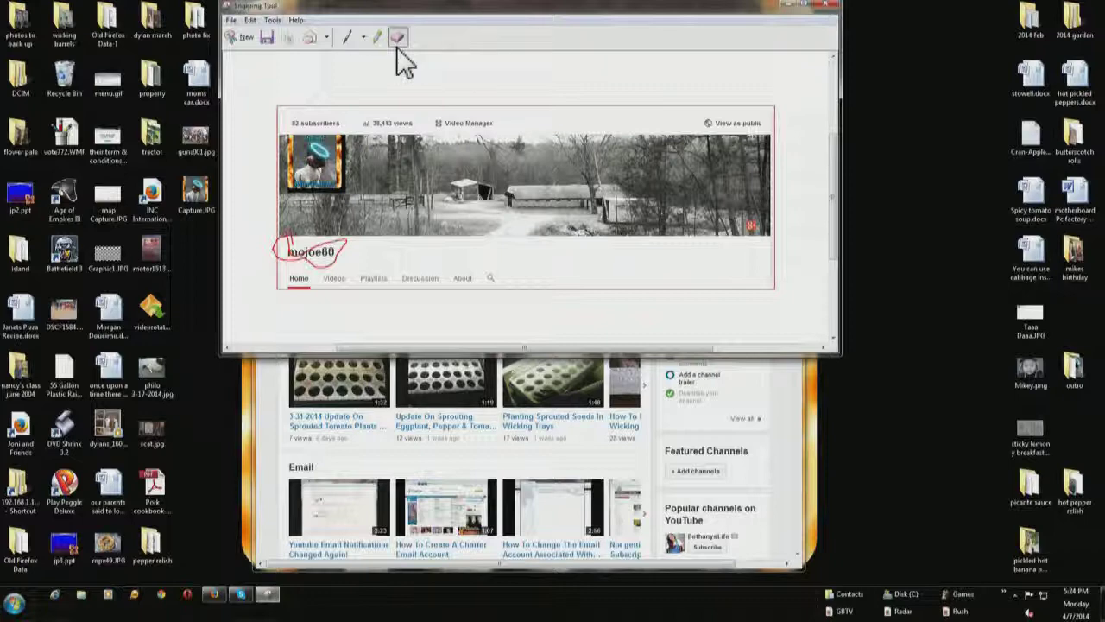
{"action": "left_click", "coordinate": [300, 245]}
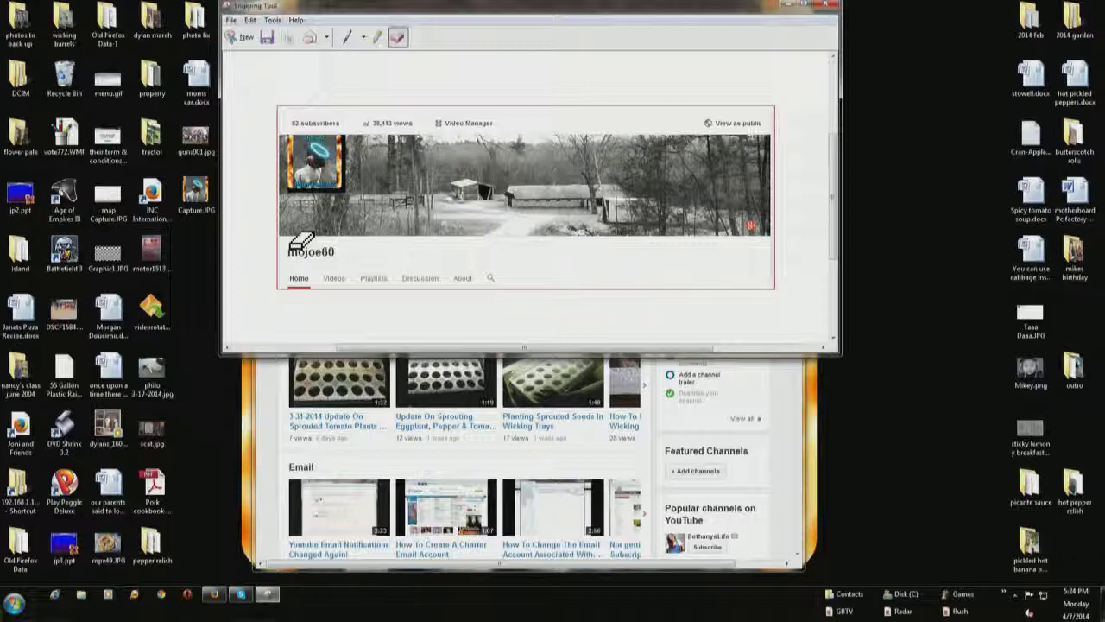
{"action": "left_click", "coordinate": [346, 38]}
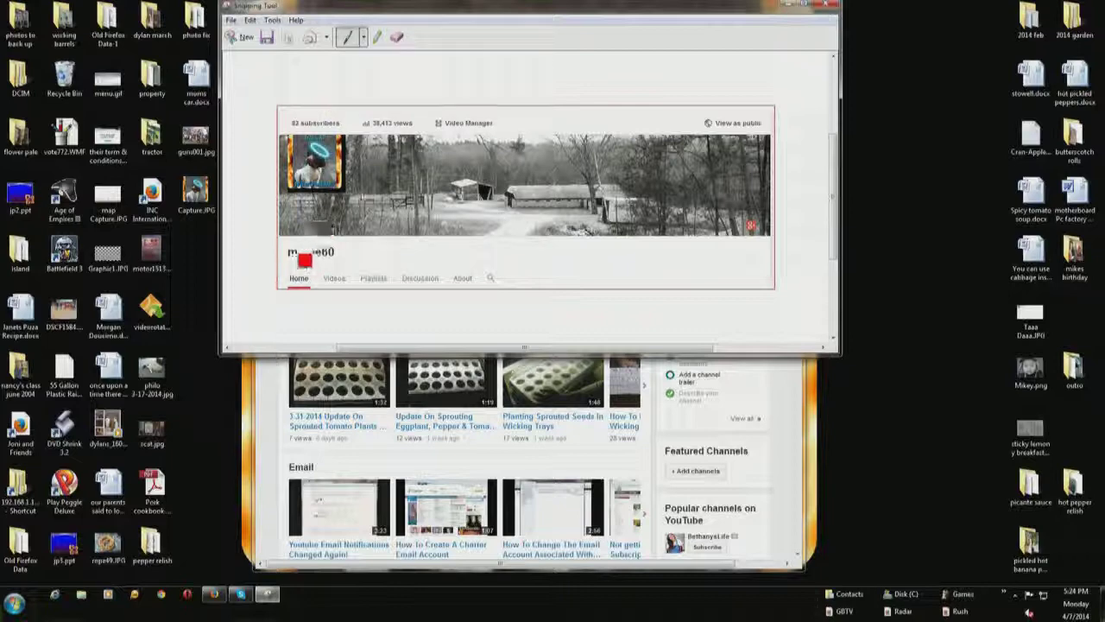
{"action": "mouse_move", "coordinate": [304, 259]}
{"action": "left_mouse_down"}
{"action": "mouse_move", "coordinate": [295, 257]}
{"action": "mouse_move", "coordinate": [326, 278]}
{"action": "mouse_move", "coordinate": [343, 237]}
{"action": "mouse_move", "coordinate": [303, 251]}
{"action": "left_mouse_up"}
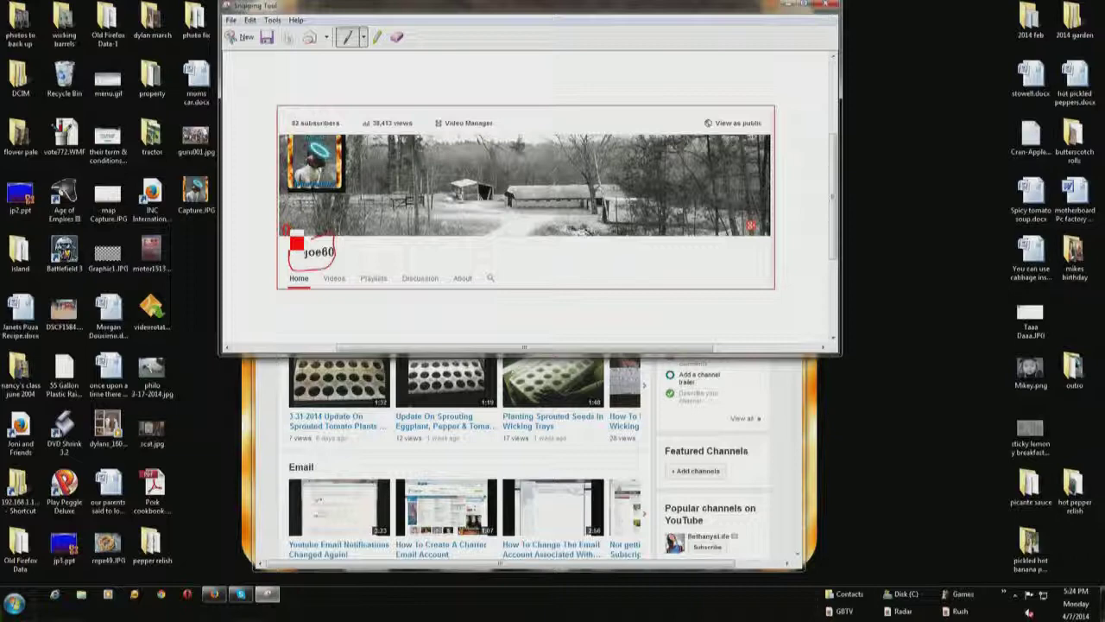
Highlight the subscriber count in yellow and save the snip to the Desktop as Capture2.JPG.
{"action": "left_click", "coordinate": [379, 39]}
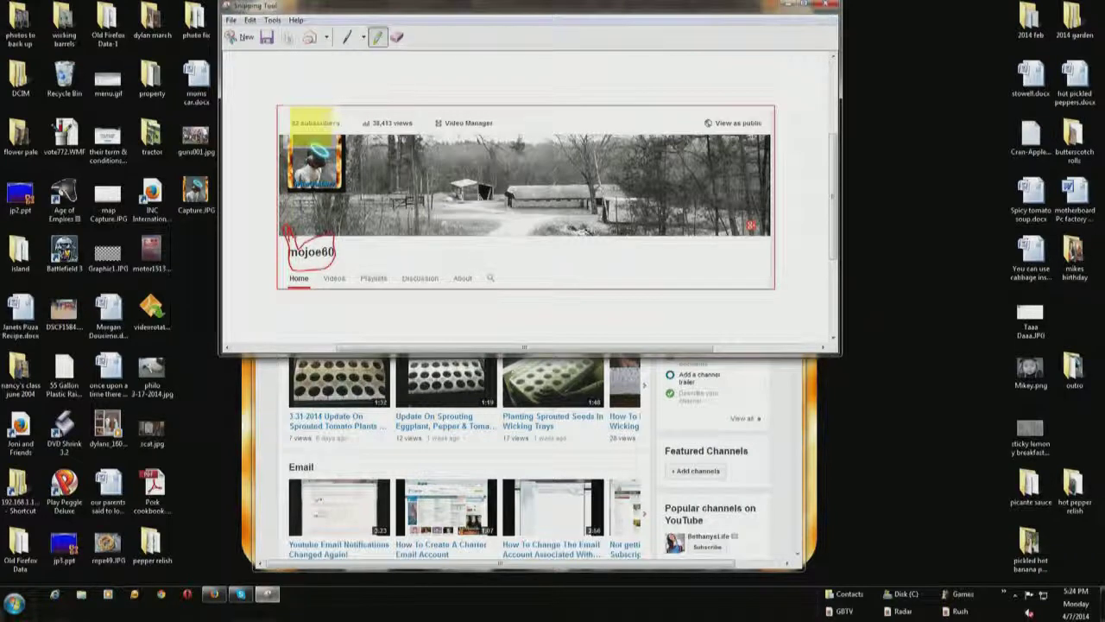
{"action": "mouse_move", "coordinate": [313, 123]}
{"action": "left_mouse_down"}
{"action": "mouse_move", "coordinate": [319, 111]}
{"action": "mouse_move", "coordinate": [321, 123]}
{"action": "mouse_move", "coordinate": [309, 119]}
{"action": "mouse_move", "coordinate": [390, 129]}
{"action": "mouse_move", "coordinate": [403, 149]}
{"action": "left_mouse_up"}
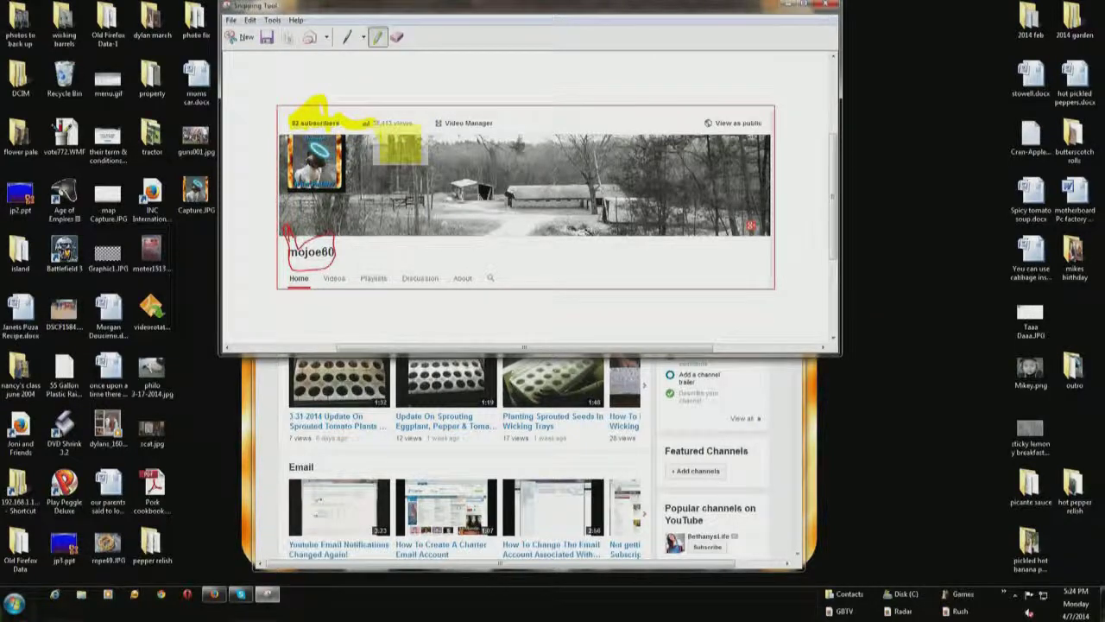
{"action": "left_click", "coordinate": [269, 38]}
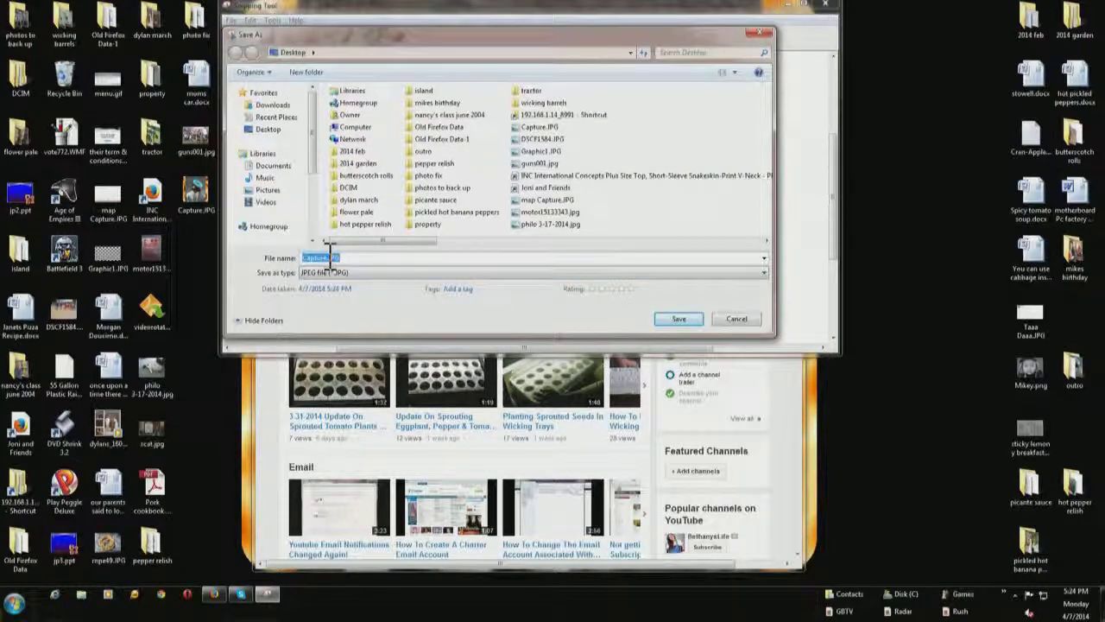
{"action": "left_click", "coordinate": [328, 252]}
{"action": "key", "text": "Return"}
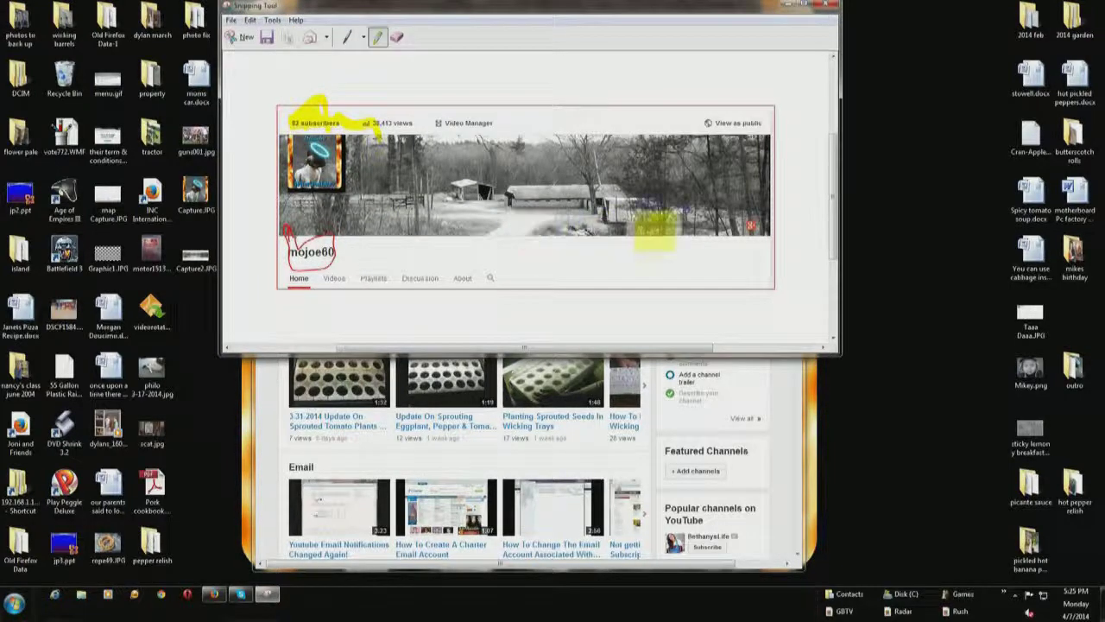
Close the annotated Capture2 snip window and the Firefox YouTube channel window, leaving the desktop showing.
{"action": "left_click", "coordinate": [830, 8]}
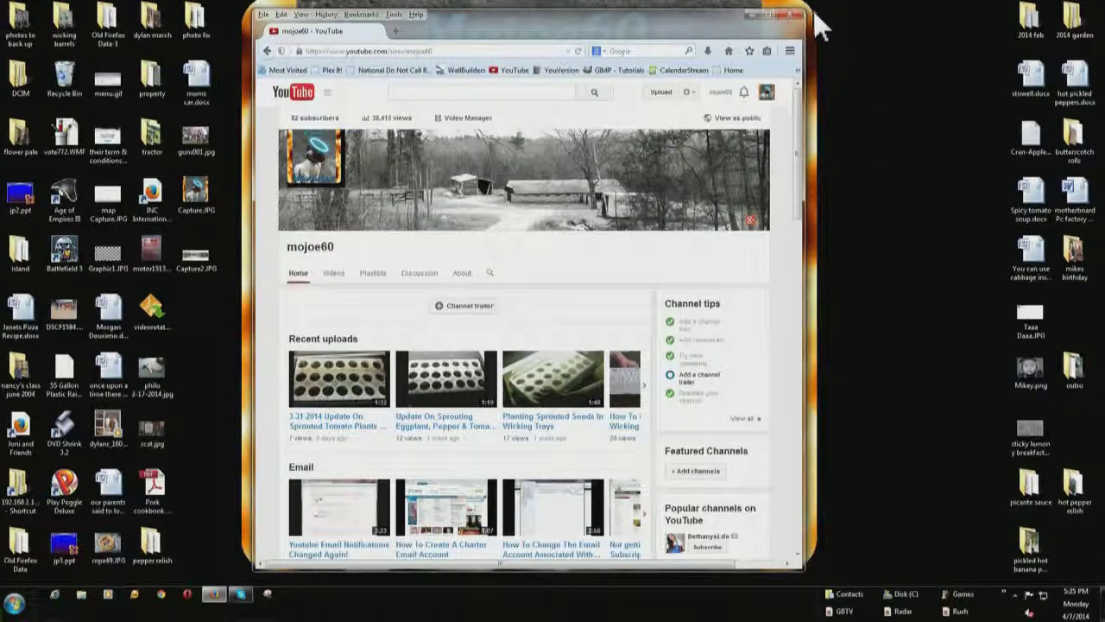
{"action": "left_click", "coordinate": [802, 15]}
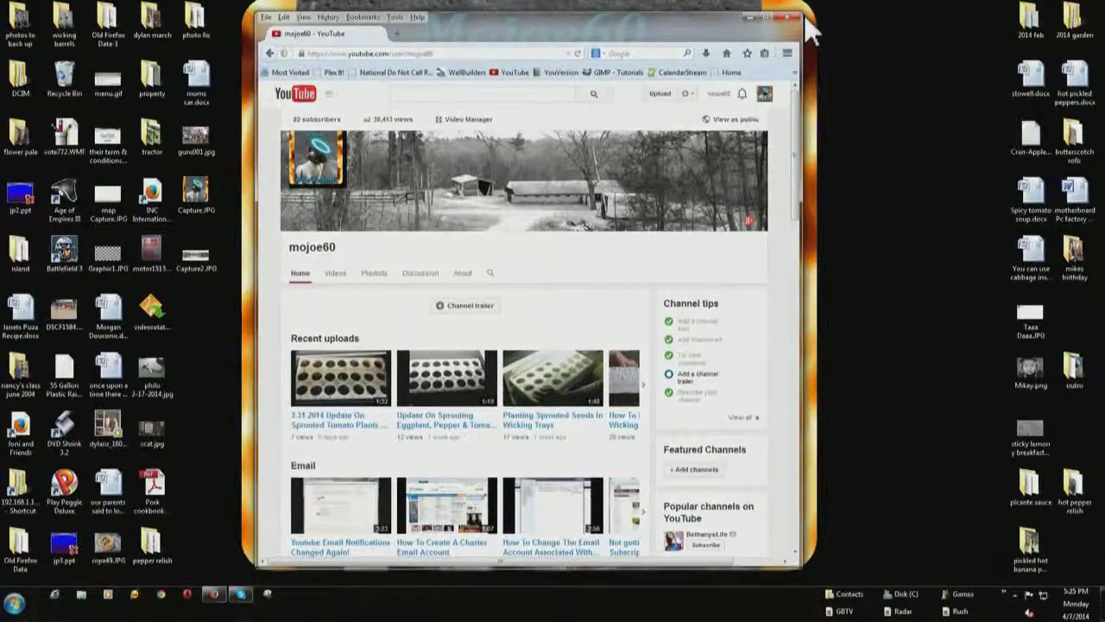